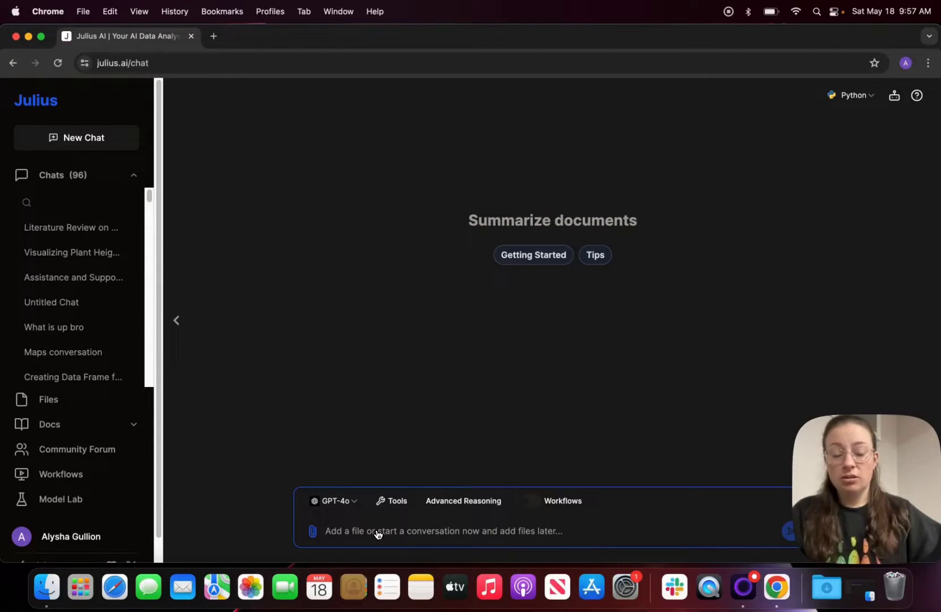
Step: Attach anova_example.xlsx from My Files to the chat, showing its fertilizer and plant_height preview
{"action": "left_click", "coordinate": [312, 531]}
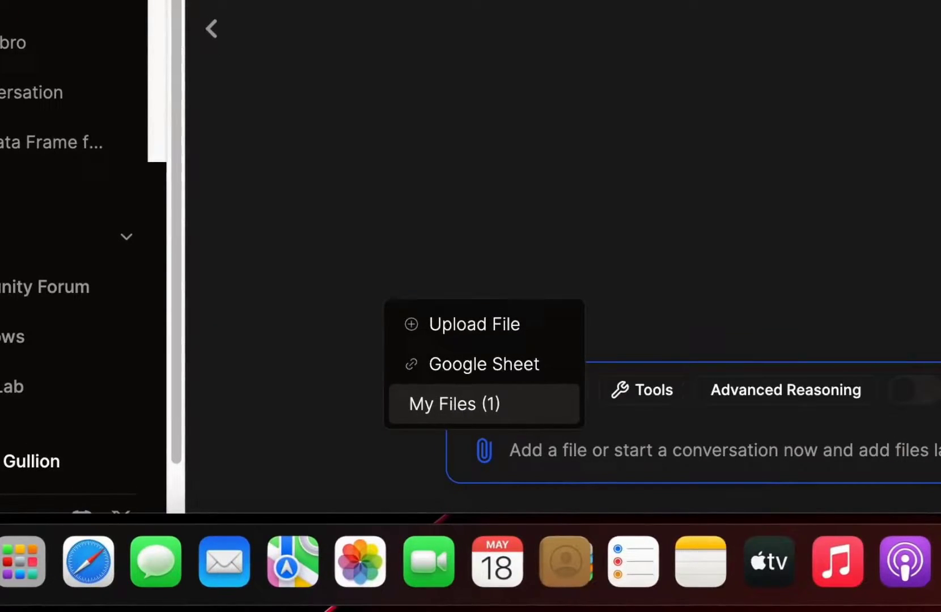
{"action": "left_click", "coordinate": [448, 403]}
{"action": "left_click", "coordinate": [670, 184]}
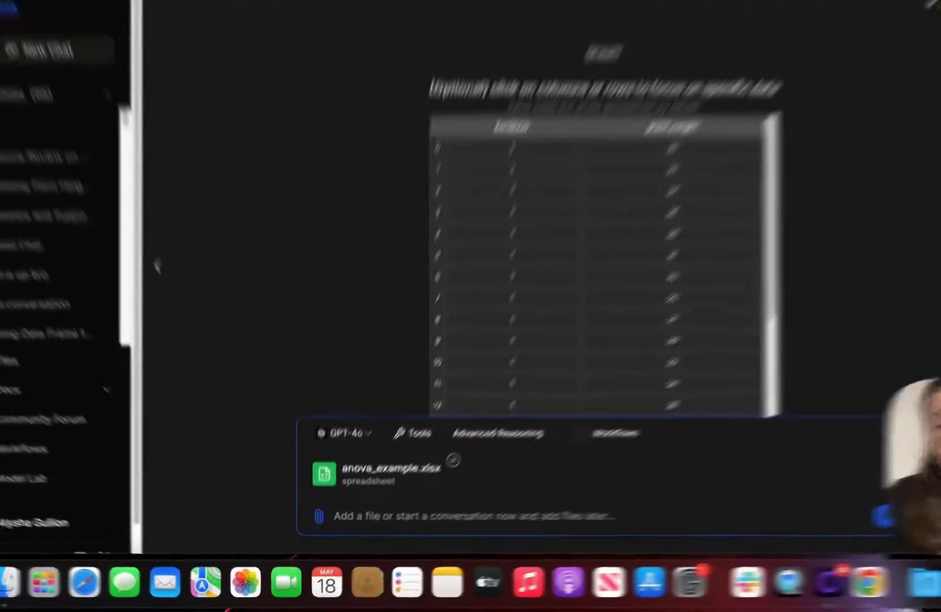
Step: Request descriptive statistics on the data, yielding count 45, plant_height mean 27.0, fertilizer mean 2.0
{"action": "type", "text": "descriptive statistics on this data"}
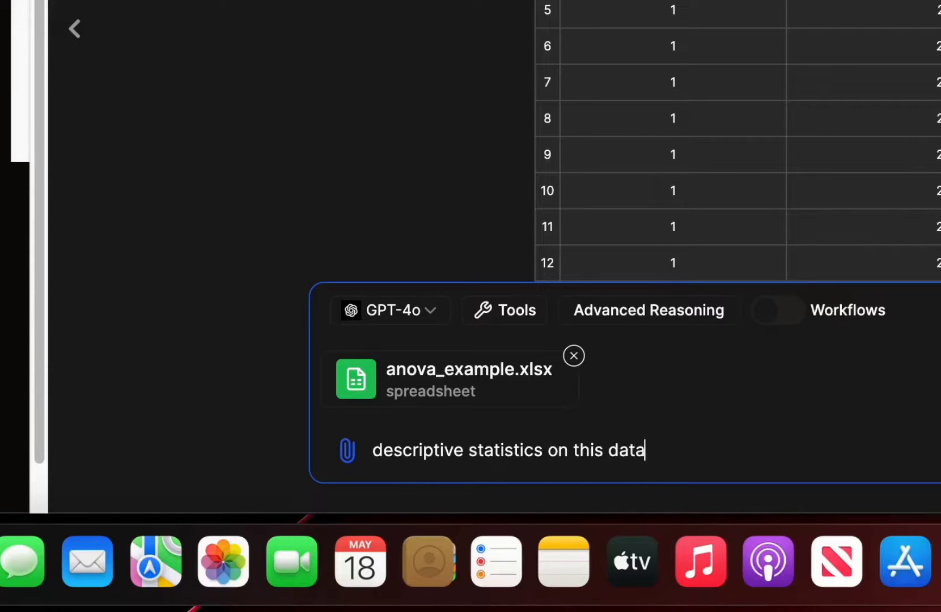
{"action": "key", "text": "Return"}
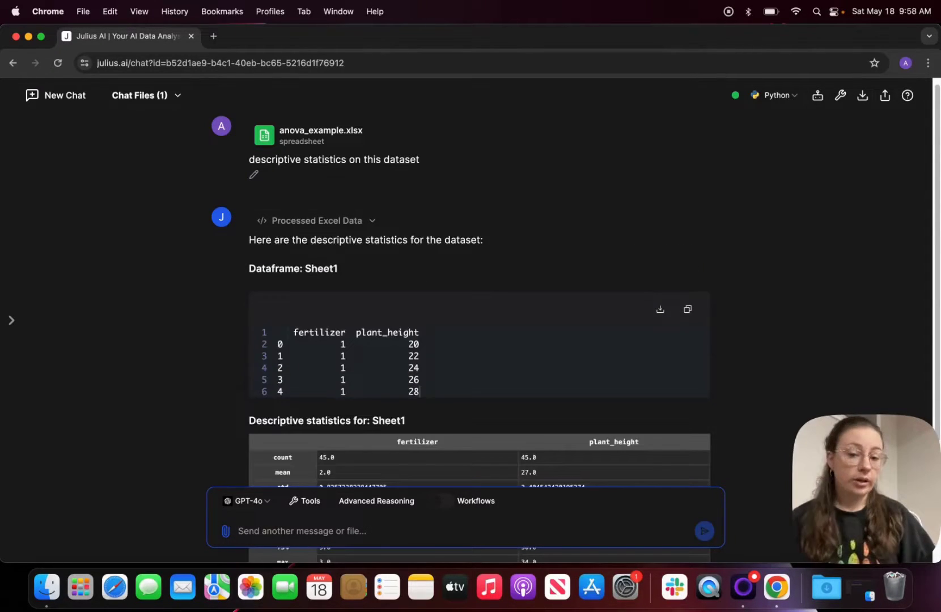
{"action": "scroll", "coordinate": [743, 319], "scroll_direction": "down", "scroll_amount": 2}
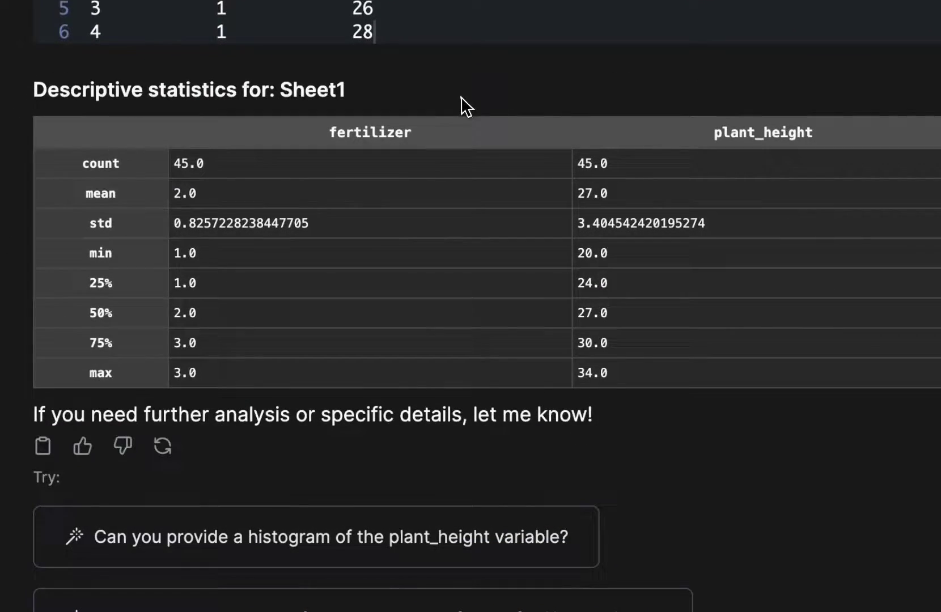
{"action": "scroll", "coordinate": [448, 544], "scroll_direction": "down", "scroll_amount": 2}
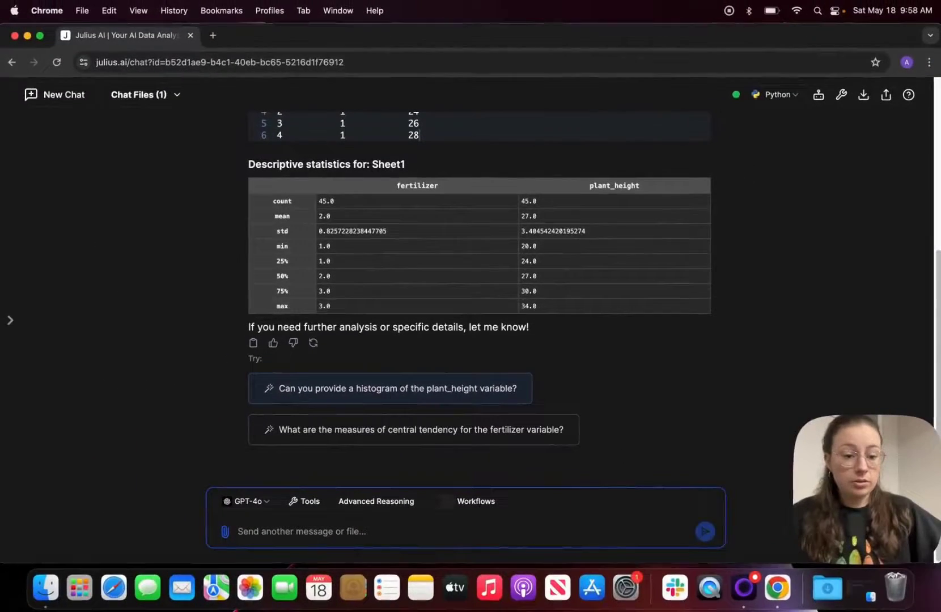
Step: Request a histogram of plant_height via the suggested prompt, showing heights from 20 to 34
{"action": "left_click", "coordinate": [400, 394]}
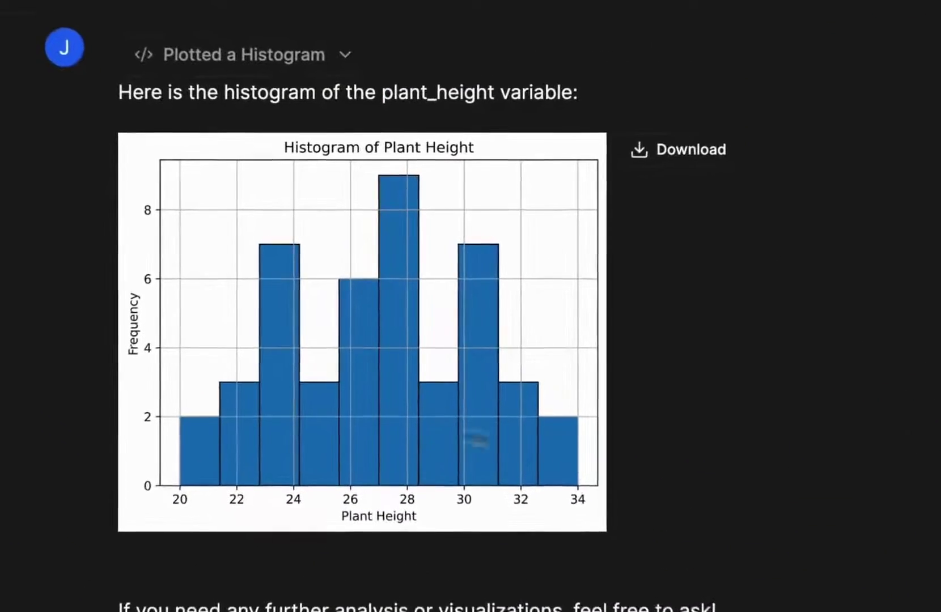
{"action": "scroll", "coordinate": [238, 442], "scroll_direction": "down", "scroll_amount": 2}
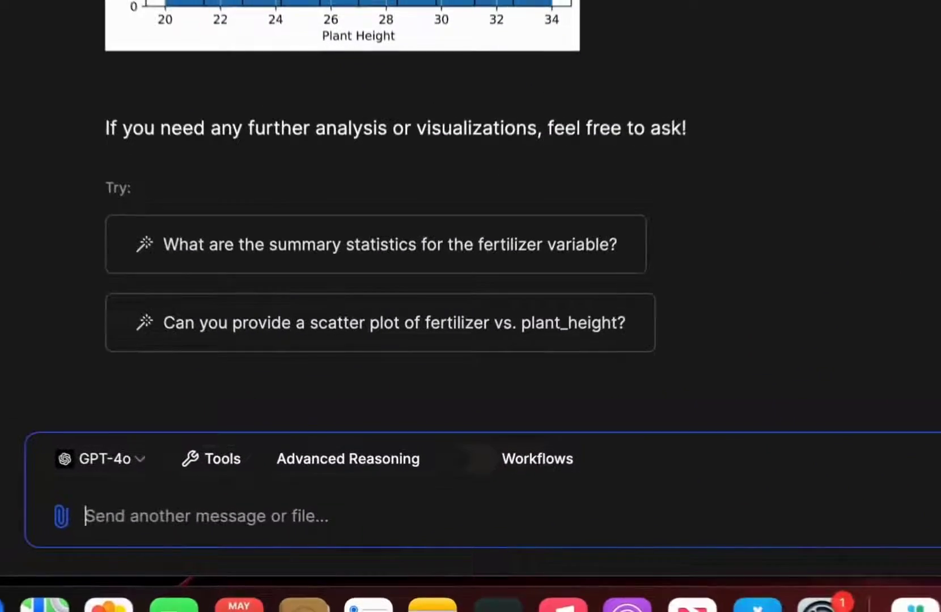
Step: Ask what the assumptions of a one-way ANOVA are: independence, normality, equal variances, measurement scale
{"action": "type", "text": "what are the assumptions of a one way anova?"}
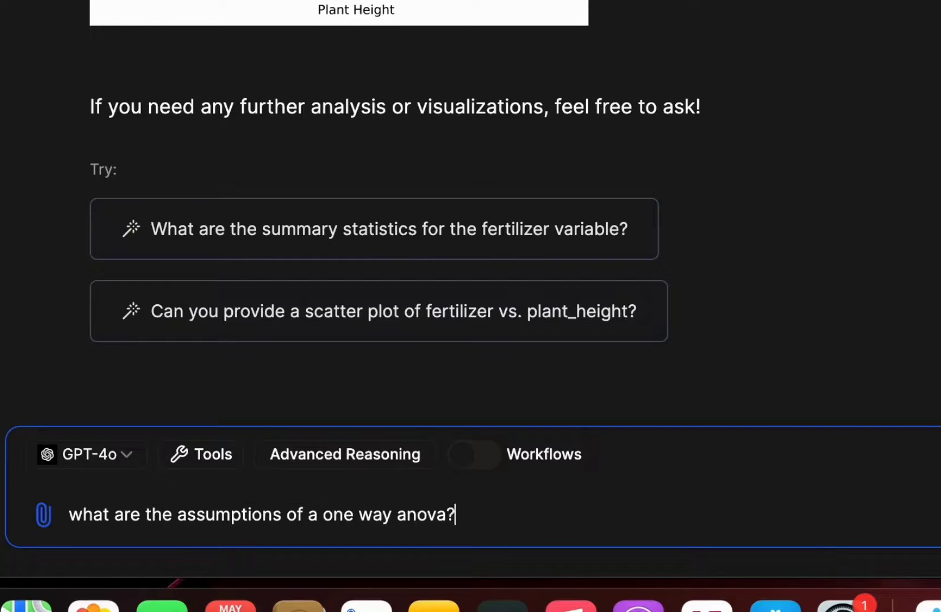
{"action": "key", "text": "Return"}
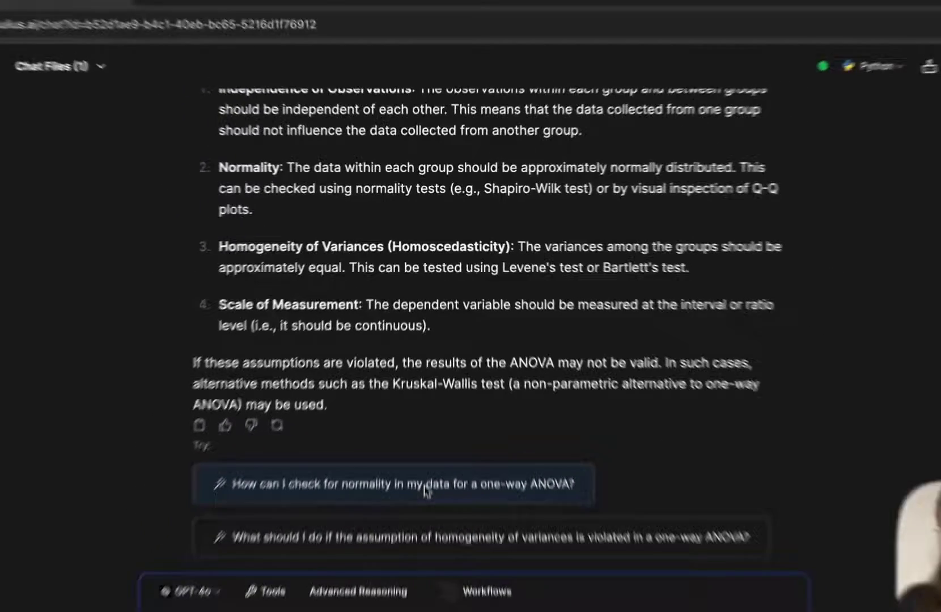
Step: Run Shapiro-Wilk per fertilizer group and Levene's test, confirming all p-values exceed 0.05
{"action": "type", "text": "can you perform all assumption t"}
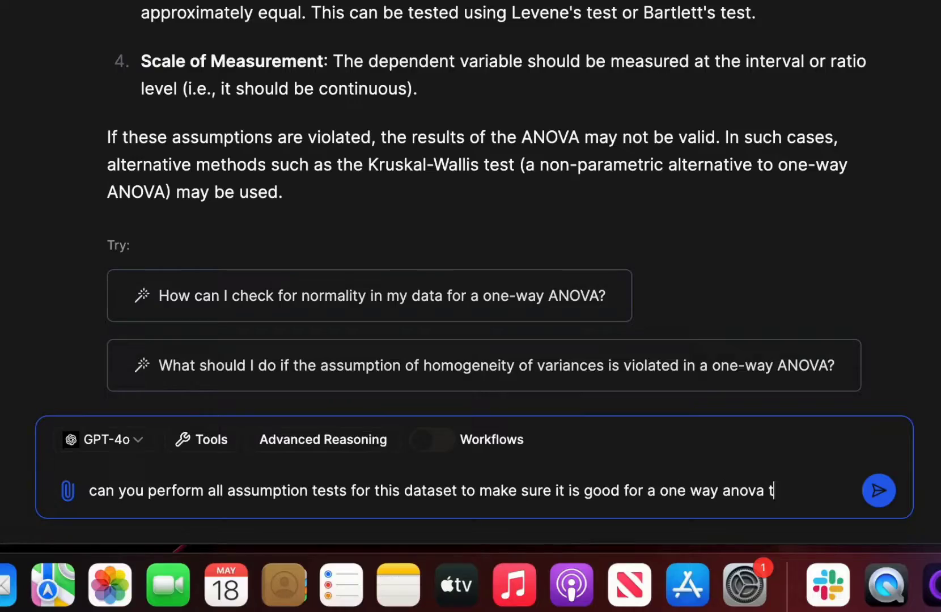
{"action": "type", "text": "est"}
{"action": "key", "text": "Return"}
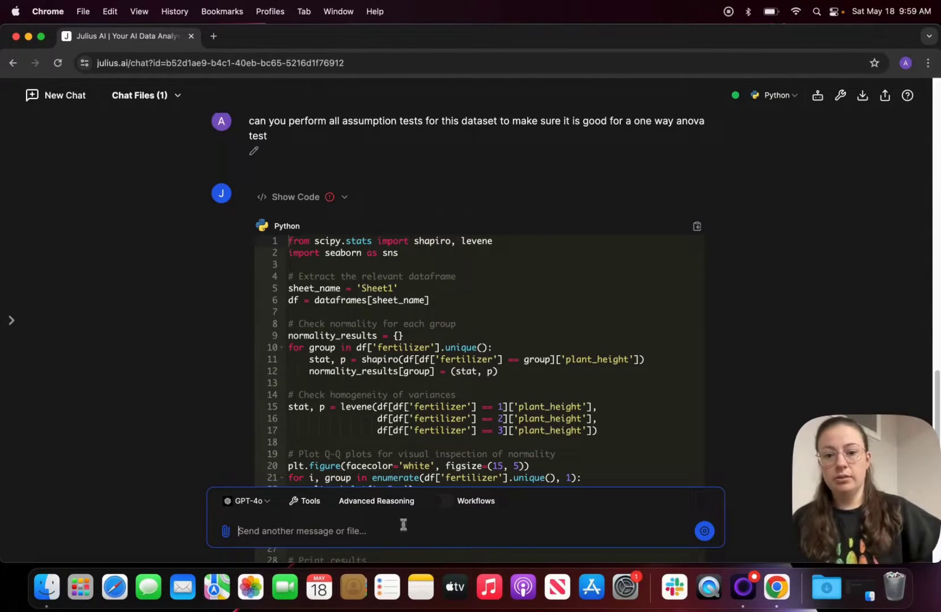
{"action": "scroll", "coordinate": [464, 317], "scroll_direction": "down", "scroll_amount": 10}
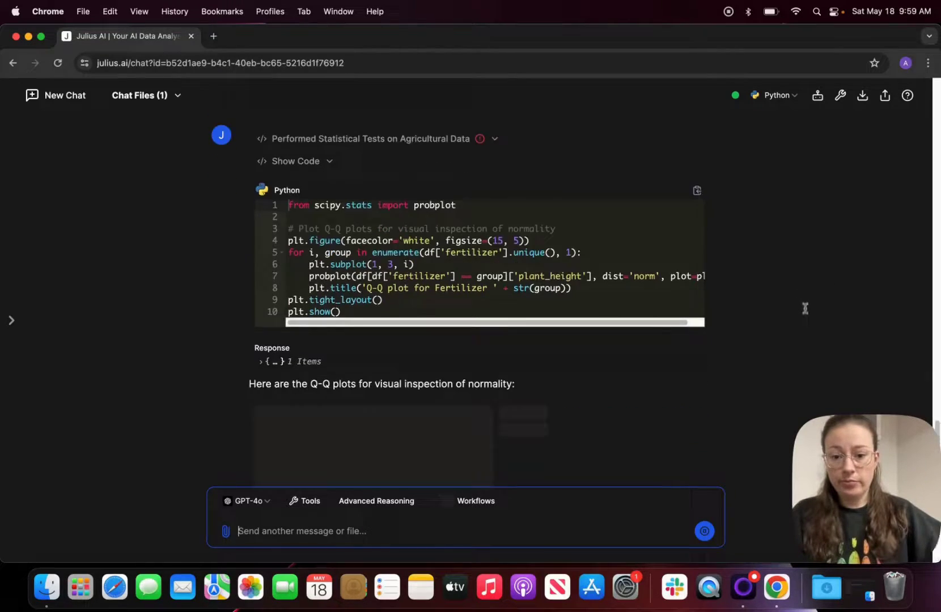
{"action": "scroll", "coordinate": [703, 370], "scroll_direction": "up", "scroll_amount": 3}
{"action": "scroll", "coordinate": [682, 369], "scroll_direction": "down", "scroll_amount": 2}
{"action": "scroll", "coordinate": [682, 370], "scroll_direction": "down", "scroll_amount": 4}
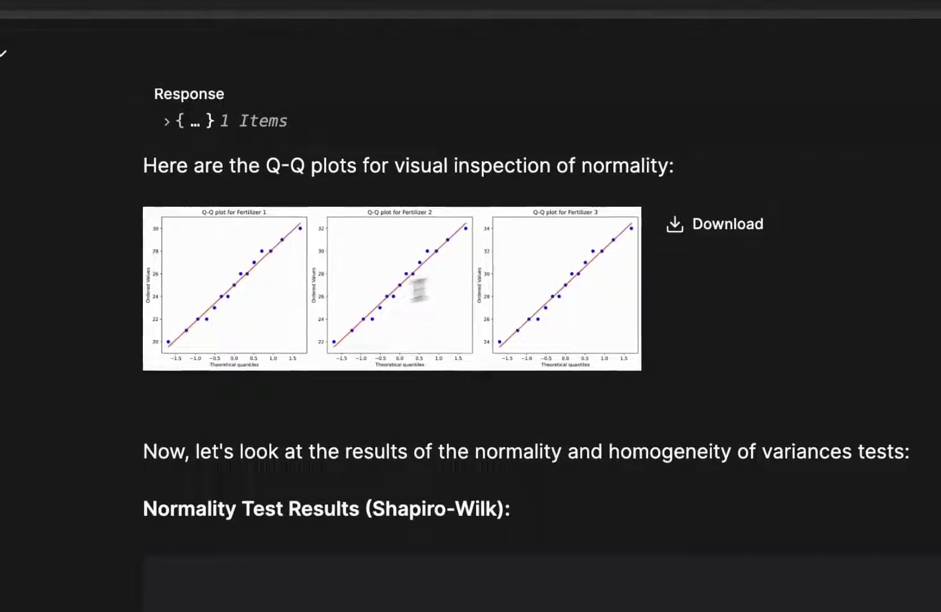
{"action": "scroll", "coordinate": [420, 310], "scroll_direction": "down", "scroll_amount": 2}
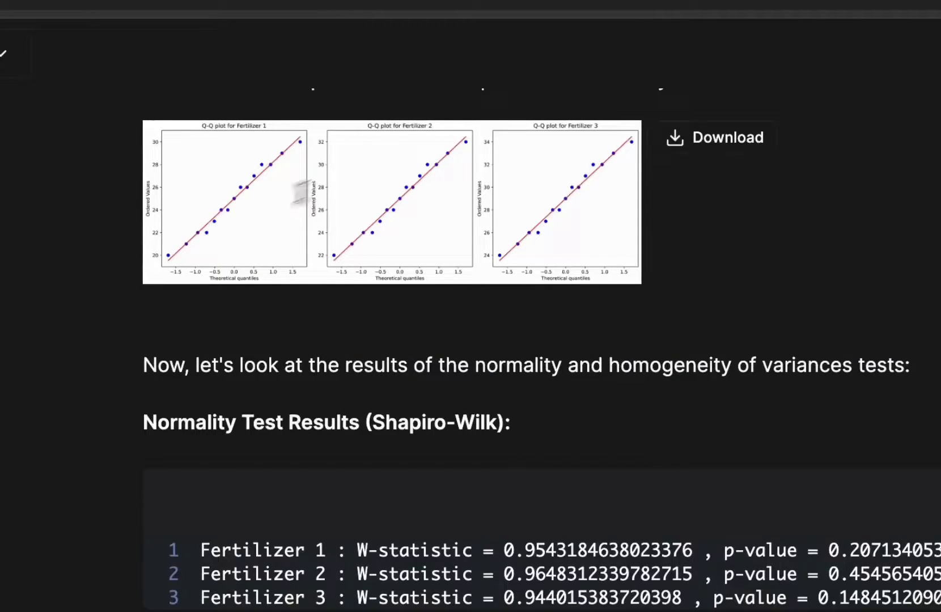
{"action": "scroll", "coordinate": [414, 257], "scroll_direction": "down", "scroll_amount": 1}
{"action": "scroll", "coordinate": [456, 273], "scroll_direction": "up", "scroll_amount": 3}
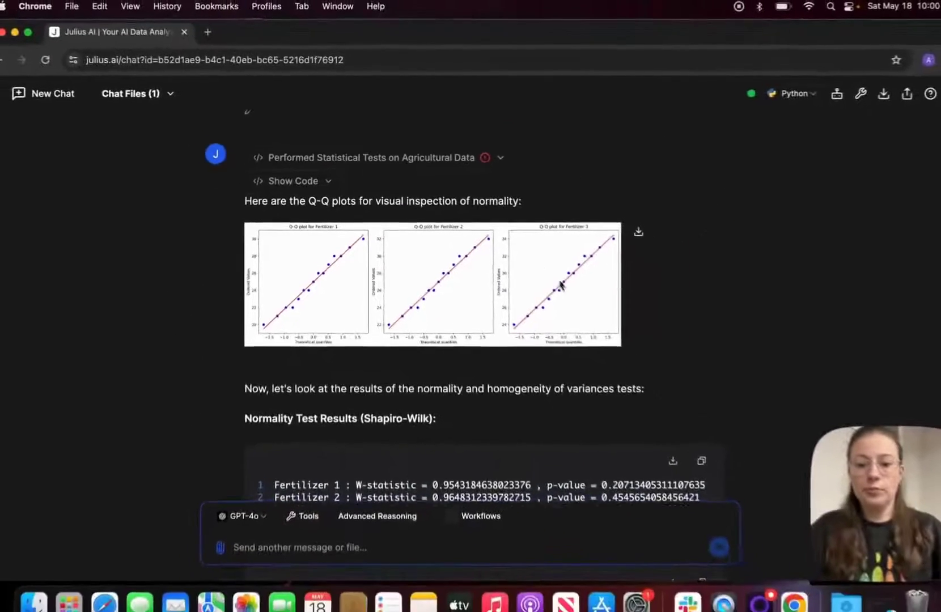
{"action": "scroll", "coordinate": [560, 283], "scroll_direction": "down", "scroll_amount": 4}
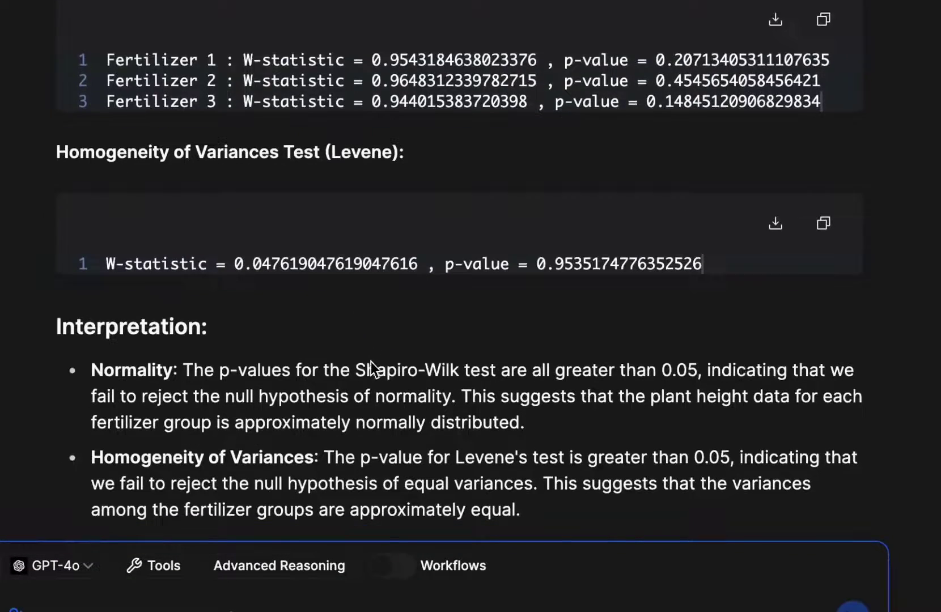
{"action": "scroll", "coordinate": [396, 341], "scroll_direction": "down", "scroll_amount": 2}
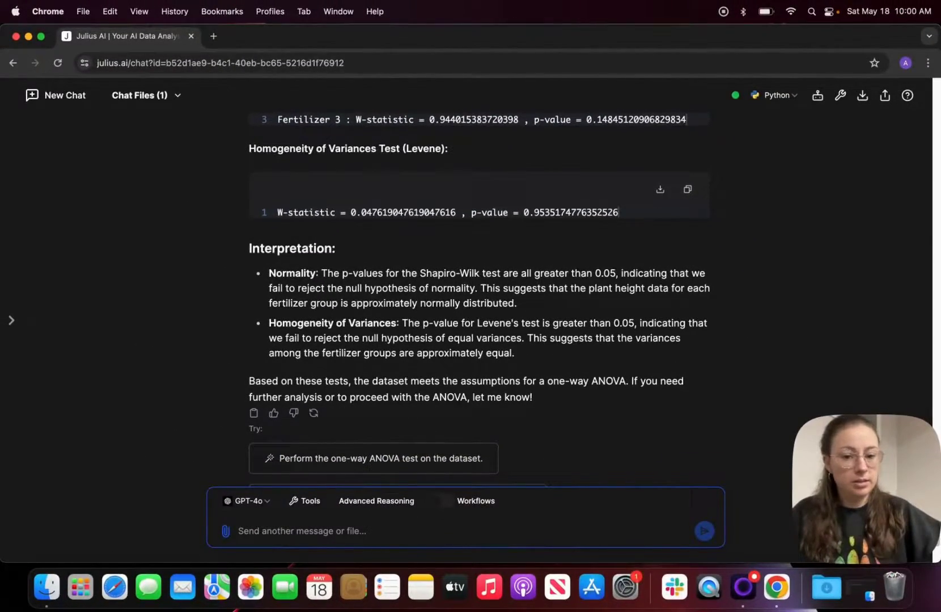
{"action": "scroll", "coordinate": [582, 417], "scroll_direction": "down", "scroll_amount": 2}
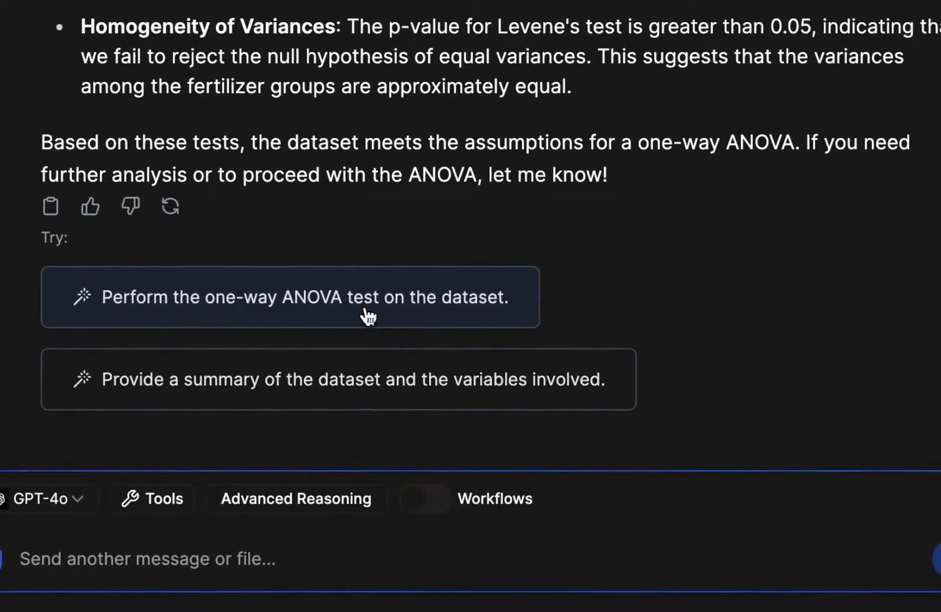
Step: Run the one-way ANOVA from the suggestion chip, giving F = 6.46 and p ≈ 0.0036
{"action": "left_click", "coordinate": [353, 314]}
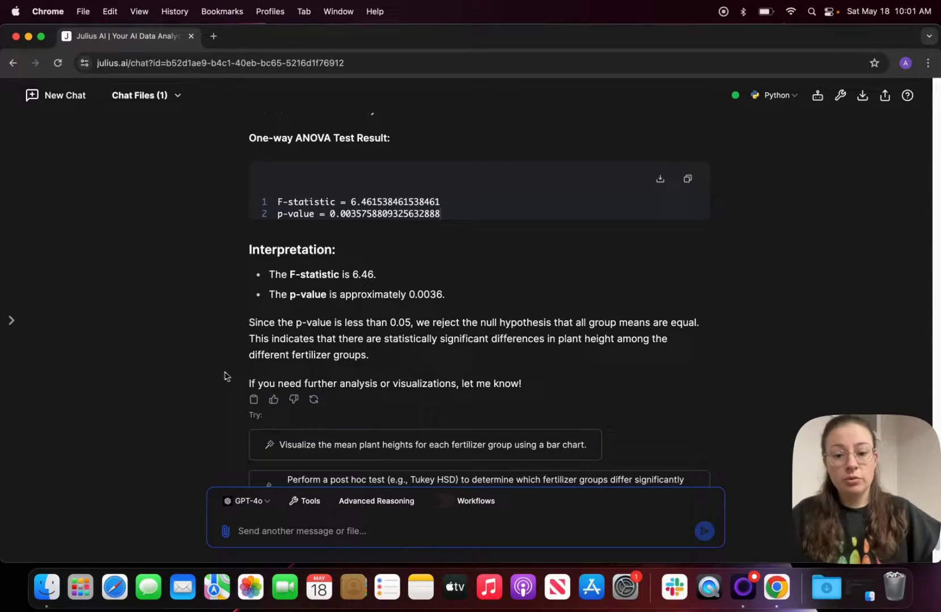
{"action": "scroll", "coordinate": [214, 374], "scroll_direction": "down", "scroll_amount": 2}
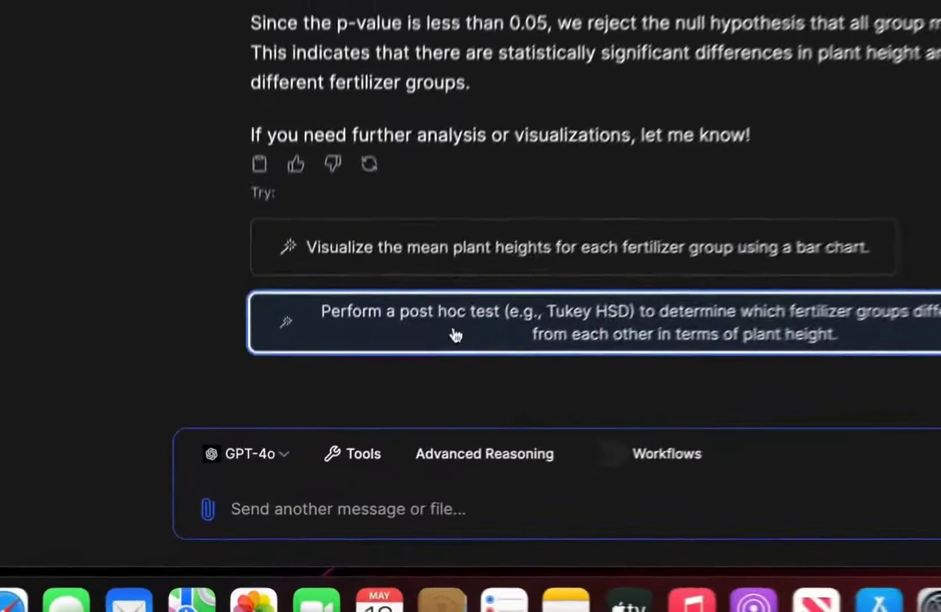
Step: Request a Tukey HSD post hoc test and review the pairwise fertilizer comparisons and box plot
{"action": "left_click", "coordinate": [359, 437]}
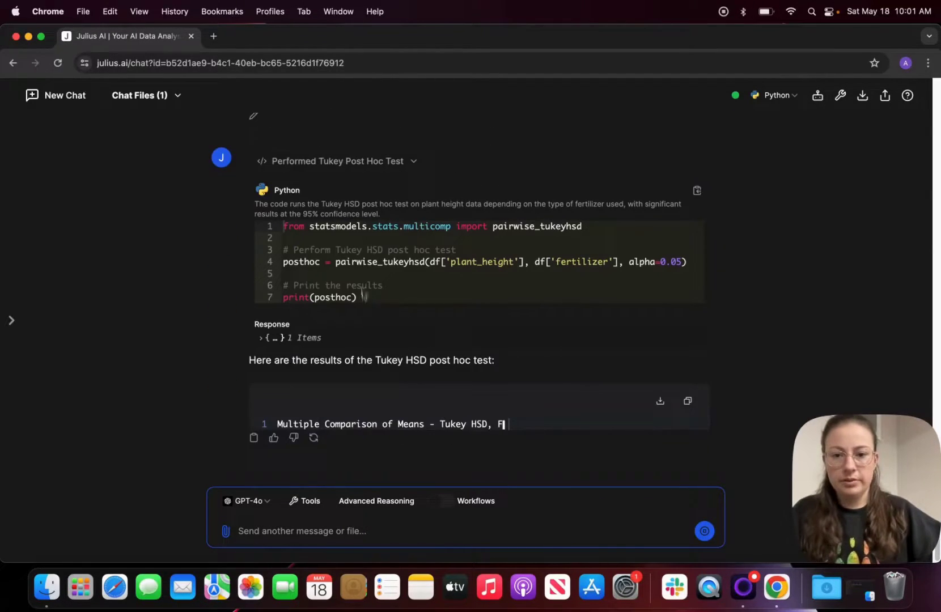
{"action": "scroll", "coordinate": [188, 321], "scroll_direction": "up", "scroll_amount": 10}
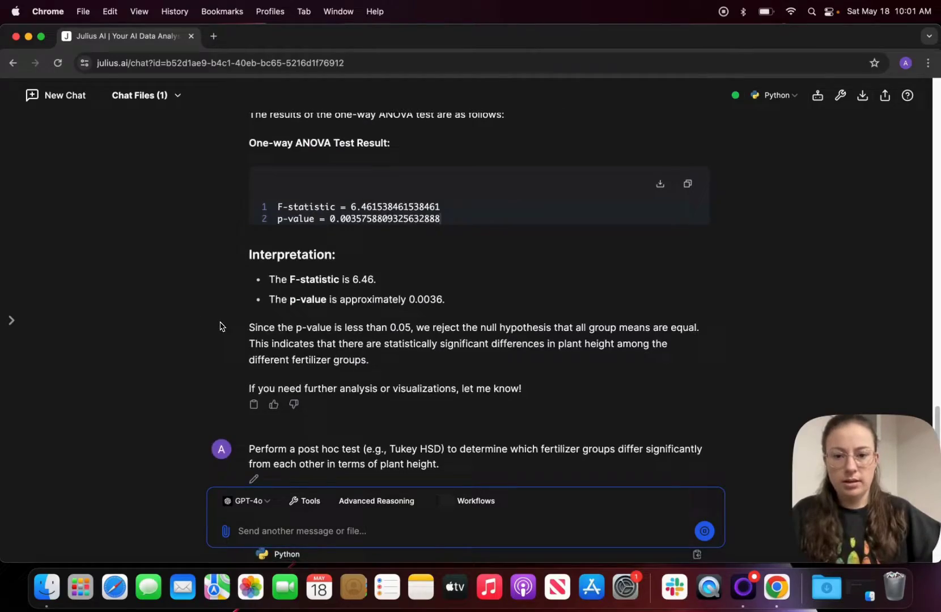
{"action": "scroll", "coordinate": [218, 326], "scroll_direction": "down", "scroll_amount": 3}
{"action": "scroll", "coordinate": [238, 295], "scroll_direction": "down", "scroll_amount": 6}
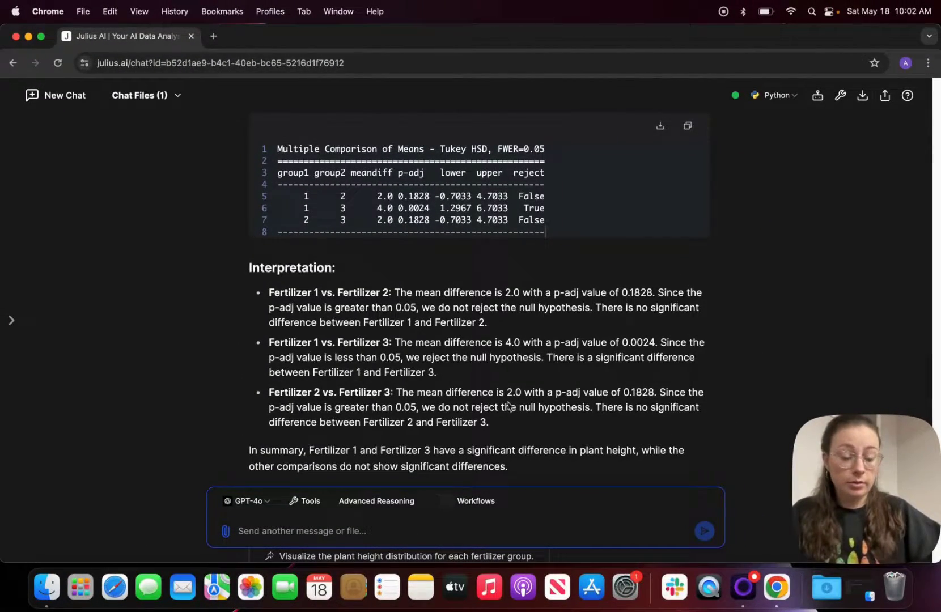
{"action": "scroll", "coordinate": [502, 401], "scroll_direction": "down", "scroll_amount": 5}
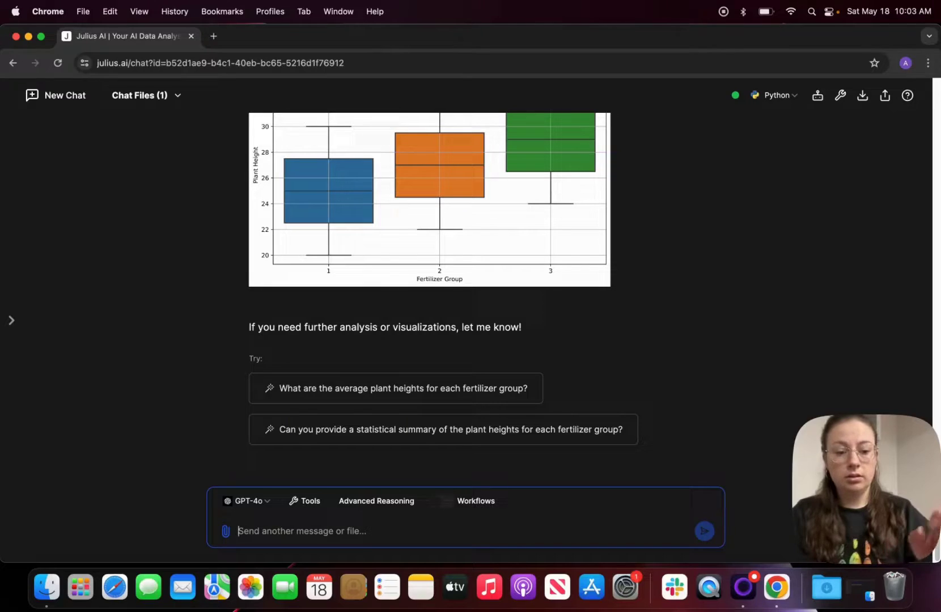
Step: Write a request asking for an asterisk marking the two significantly different groups on the boxplot
{"action": "type", "text": "can you provide a asterisk on the "}
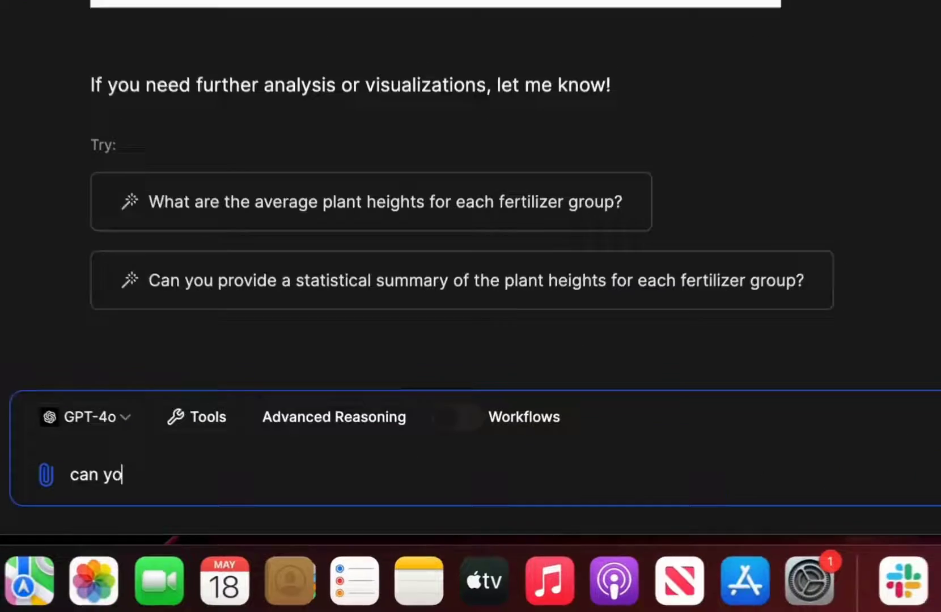
{"action": "type", "text": "two groups that are statistically significant from one"}
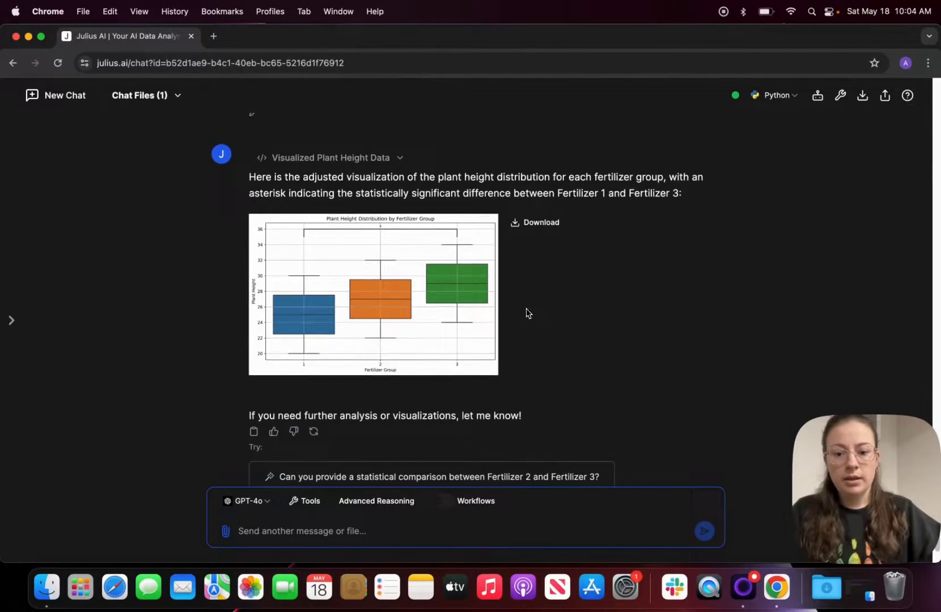
Step: Request a properly formatted main-findings report and read it through to the Summary
{"action": "type", "text": "can you report the main findings of this dataset to me in the proper format?"}
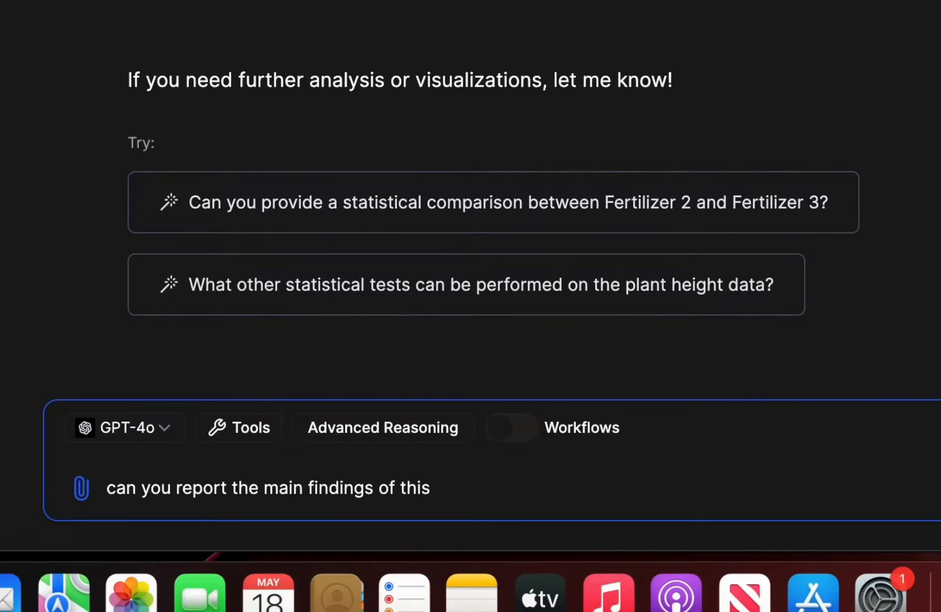
{"action": "key", "text": "Return"}
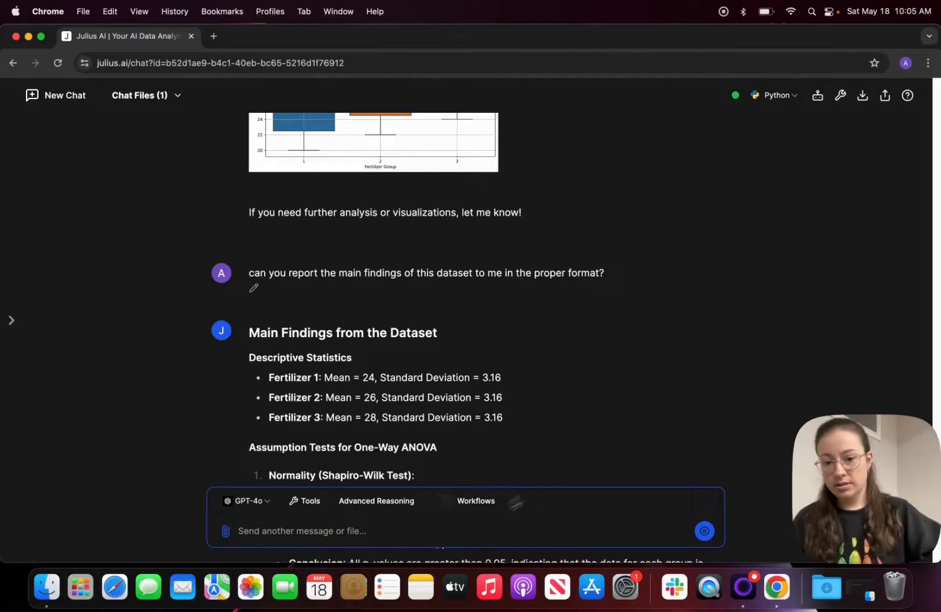
{"action": "scroll", "coordinate": [573, 417], "scroll_direction": "up", "scroll_amount": 2}
{"action": "scroll", "coordinate": [572, 416], "scroll_direction": "down", "scroll_amount": 8}
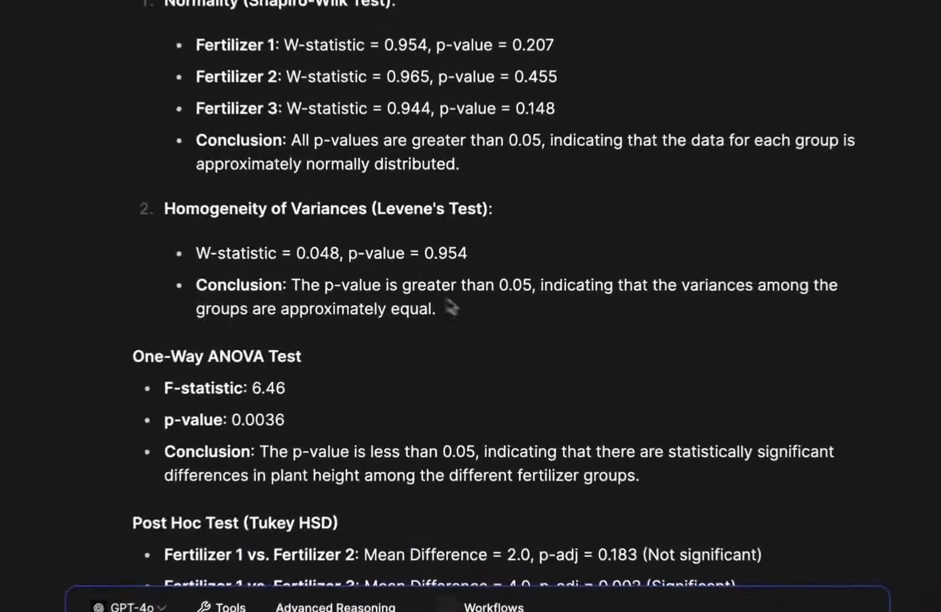
{"action": "scroll", "coordinate": [374, 323], "scroll_direction": "down", "scroll_amount": 3}
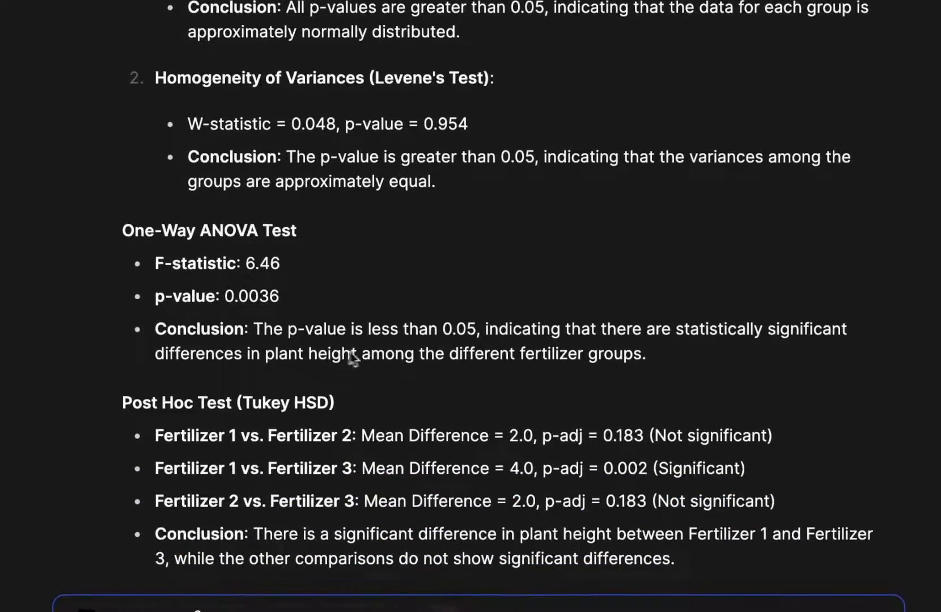
{"action": "scroll", "coordinate": [517, 385], "scroll_direction": "down", "scroll_amount": 6}
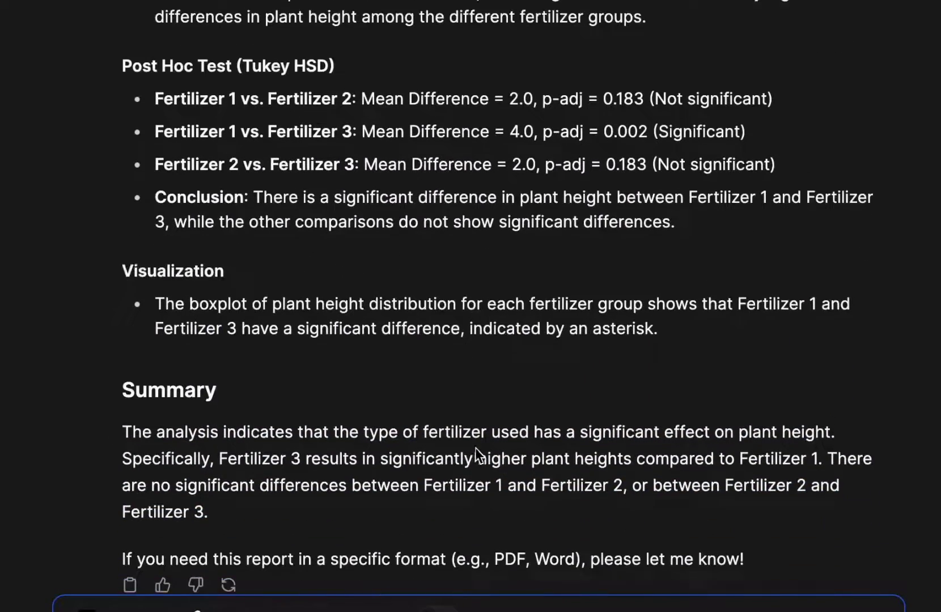
{"action": "scroll", "coordinate": [476, 448], "scroll_direction": "down", "scroll_amount": 1}
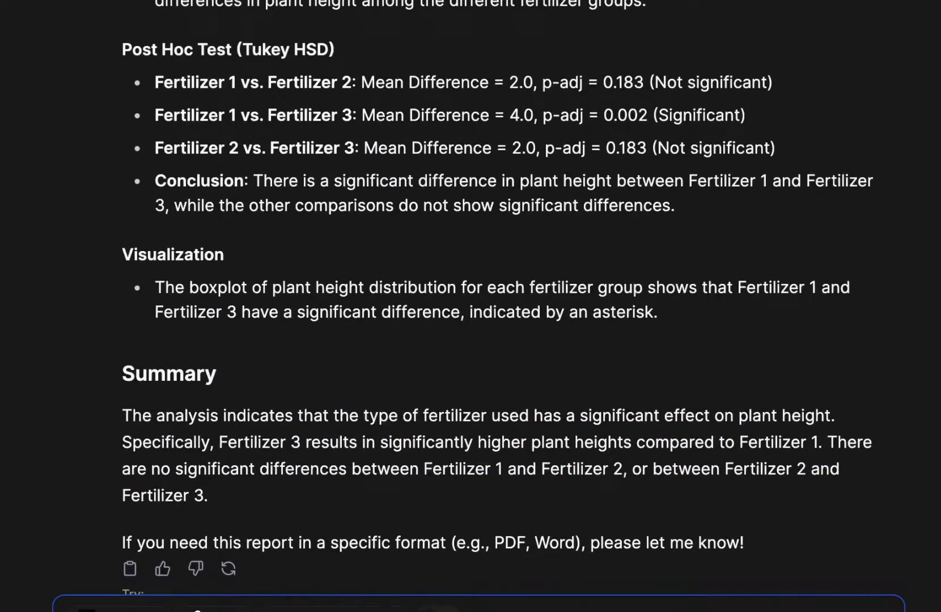